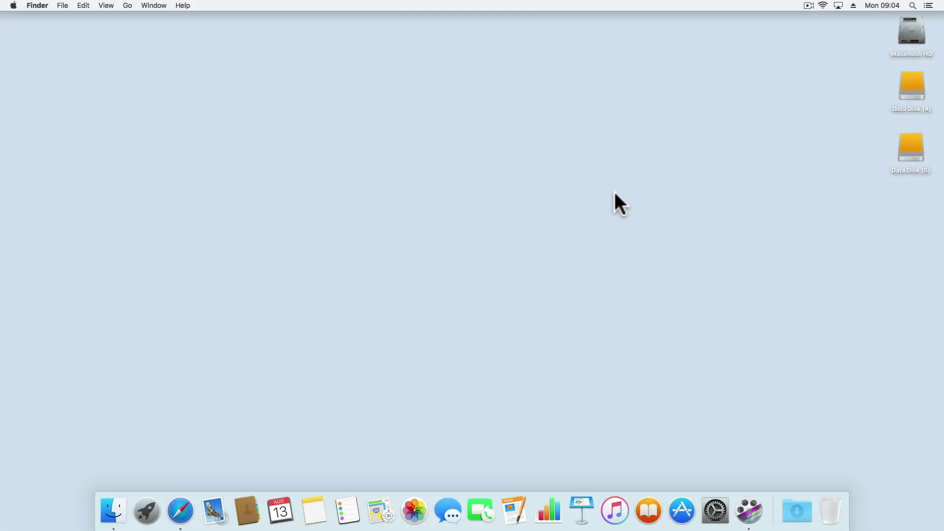
Step: Launch Safari from the Dock to reach its Favorites start page
{"action": "left_click", "coordinate": [186, 507]}
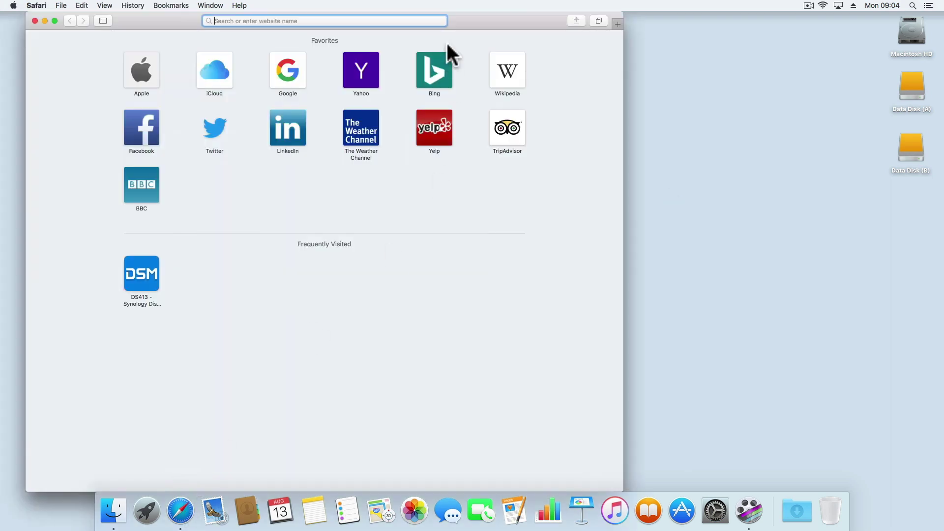
Step: Load find.synology.com and connect to the DS413 NAS
{"action": "type", "text": "find"}
{"action": "key", "text": "Return"}
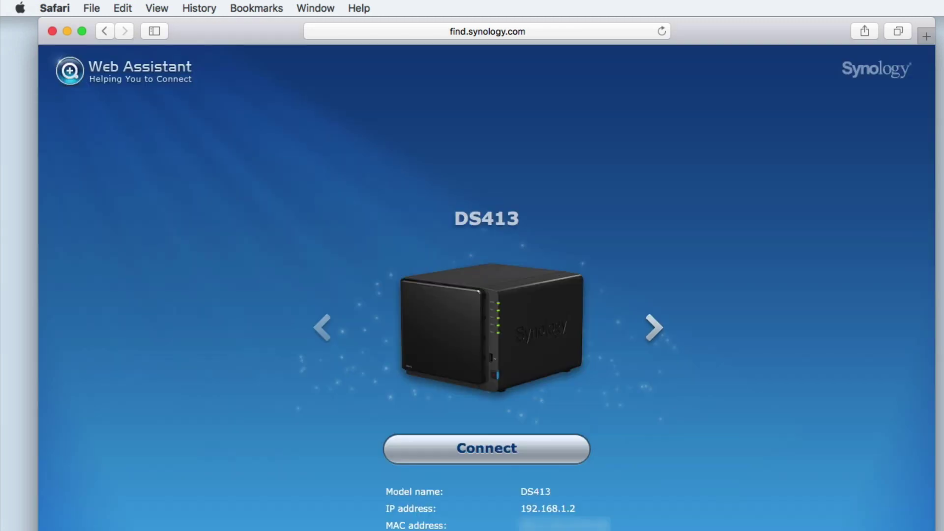
{"action": "left_click", "coordinate": [514, 449]}
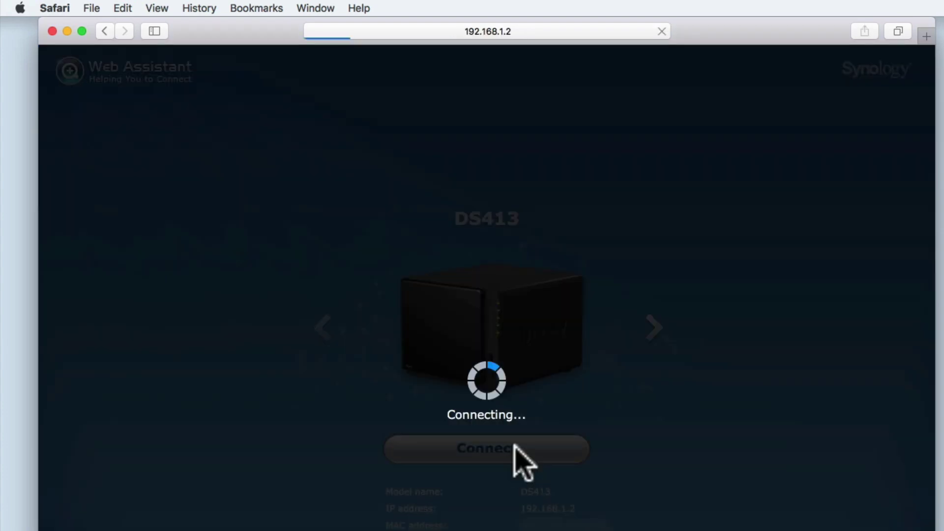
Step: Sign in as administrator with the account password, declining to save it
{"action": "type", "text": "administ"}
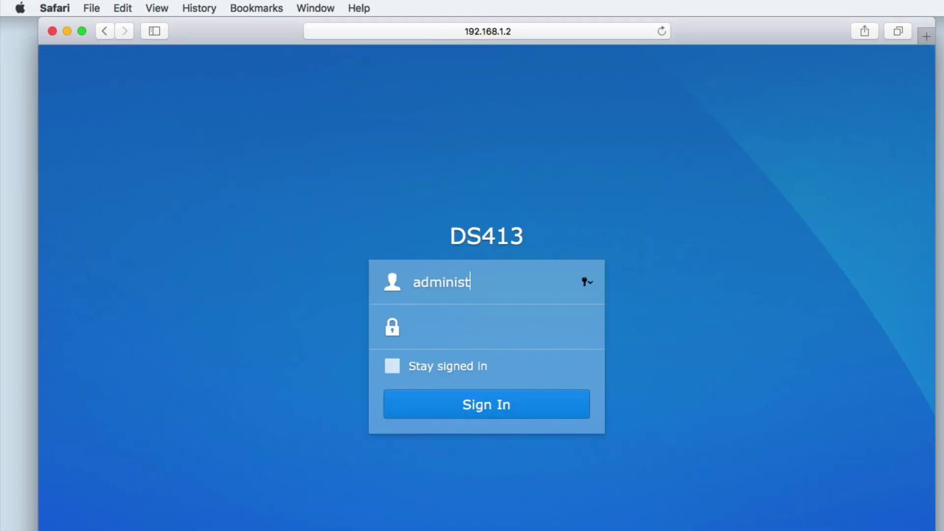
{"action": "type", "text": "rator"}
{"action": "key", "text": "Tab"}
{"action": "type", "text": "********"}
{"action": "key", "text": "Return"}
{"action": "left_click", "coordinate": [556, 119]}
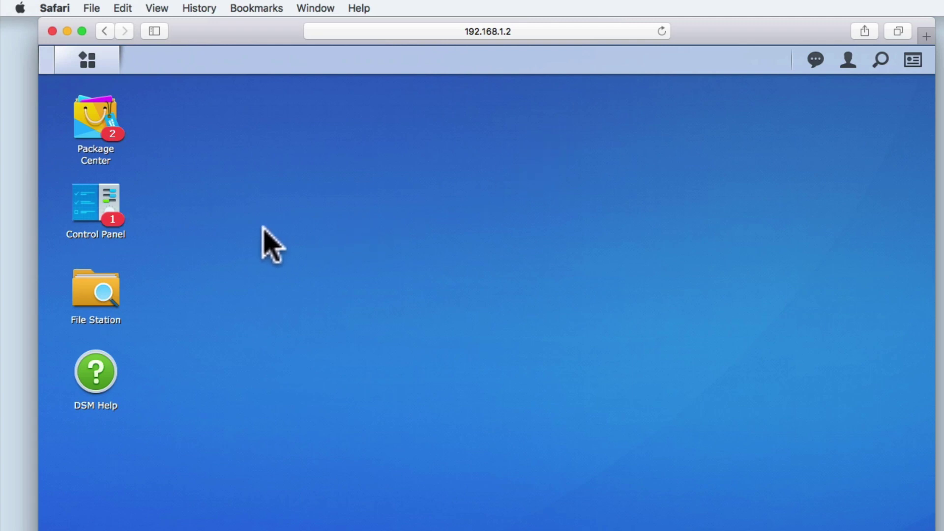
Step: Open the DSM Control Panel and switch it to Advanced Mode
{"action": "left_click", "coordinate": [93, 206]}
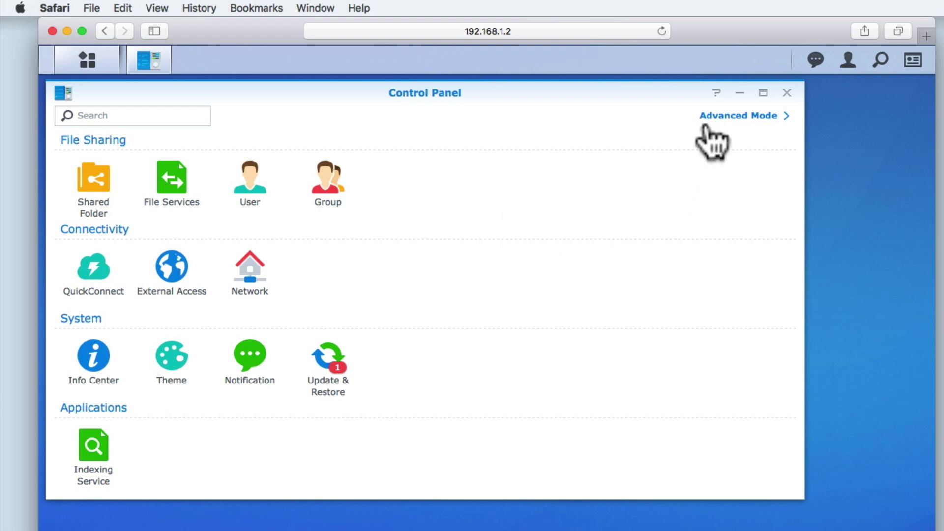
{"action": "left_click", "coordinate": [768, 122]}
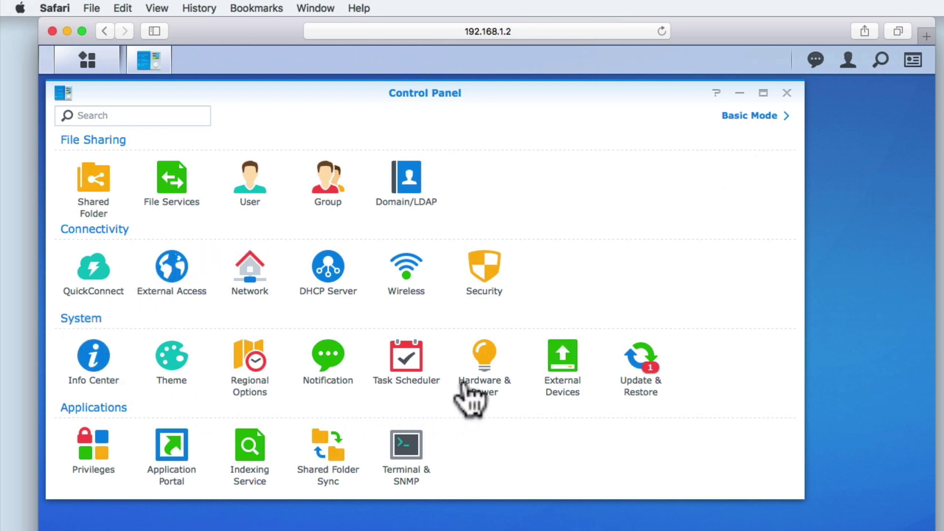
Step: Open the Hardware & Power settings from the Control Panel
{"action": "left_click", "coordinate": [486, 358]}
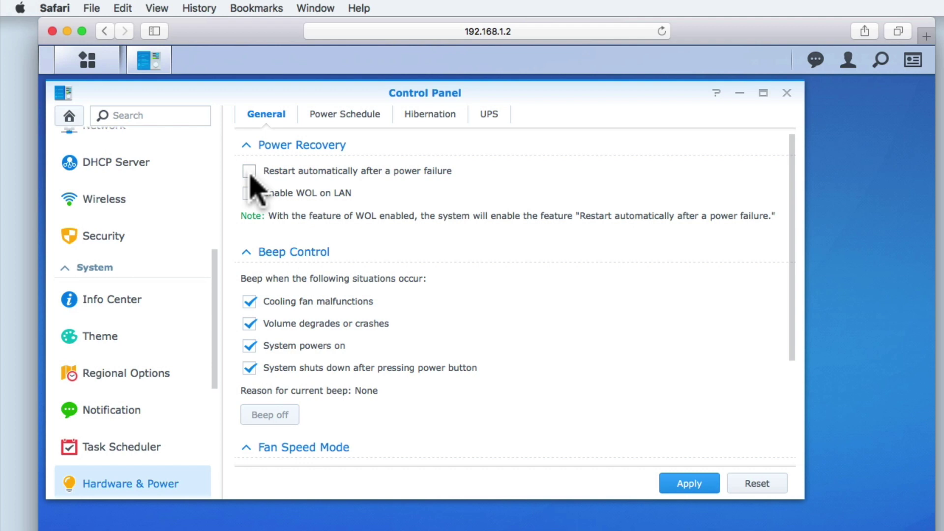
Step: Enable 'Restart automatically after a power failure' on the General tab
{"action": "left_click", "coordinate": [249, 172]}
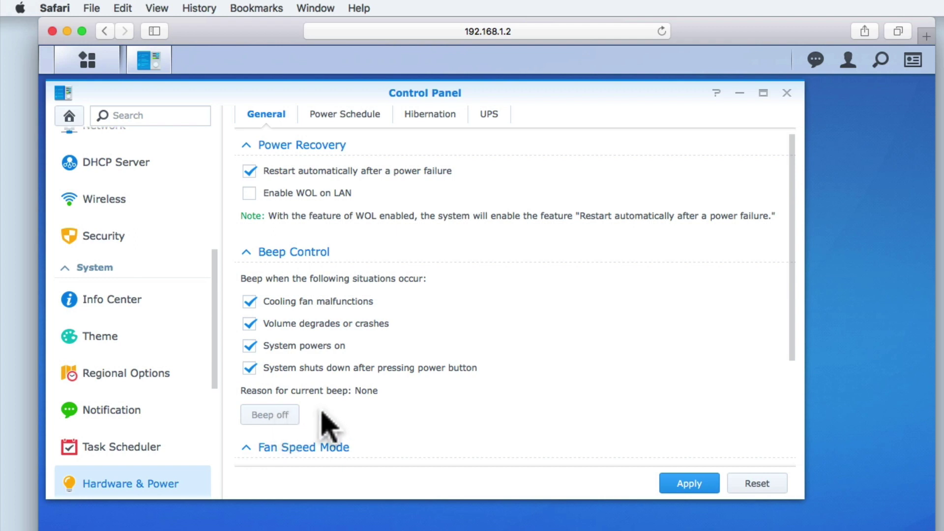
{"action": "scroll", "coordinate": [329, 428], "scroll_direction": "down", "scroll_amount": 5}
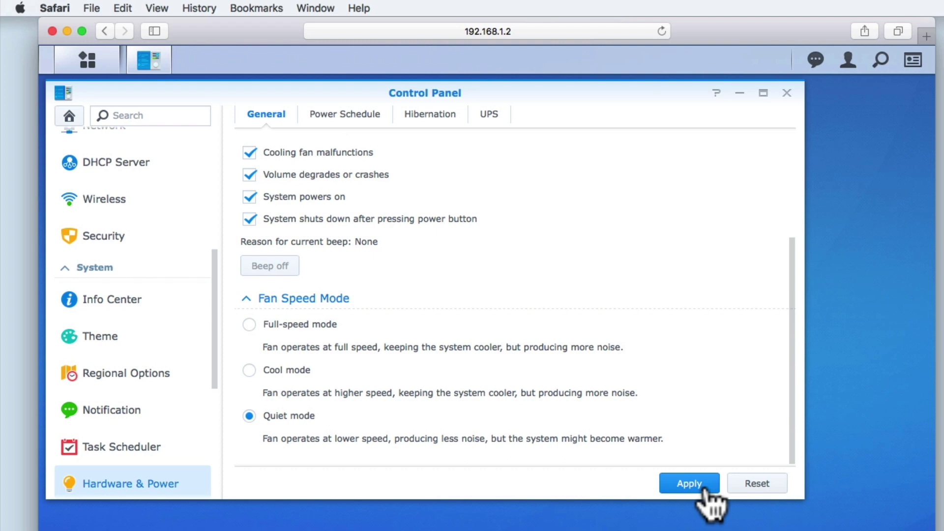
Step: Apply the General tab hardware settings, then go to the Power Schedule tab
{"action": "left_click", "coordinate": [703, 489]}
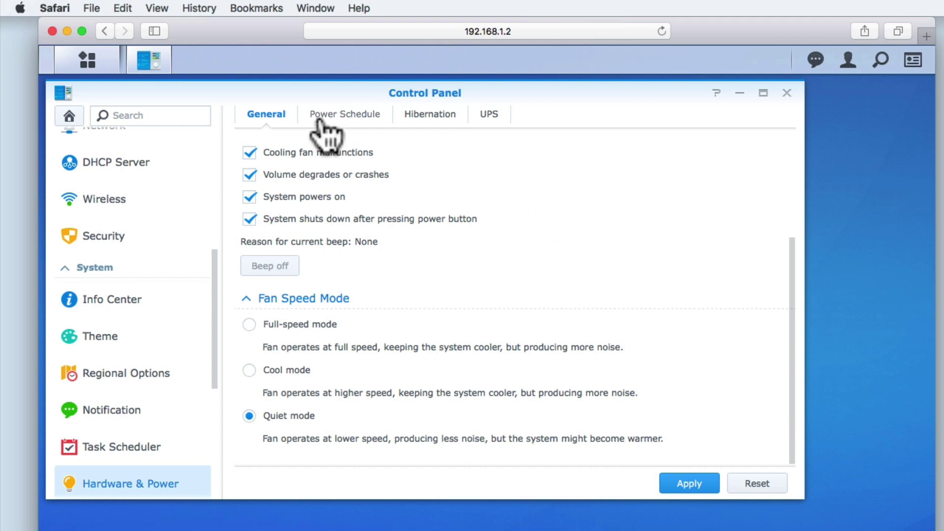
{"action": "left_click", "coordinate": [373, 129]}
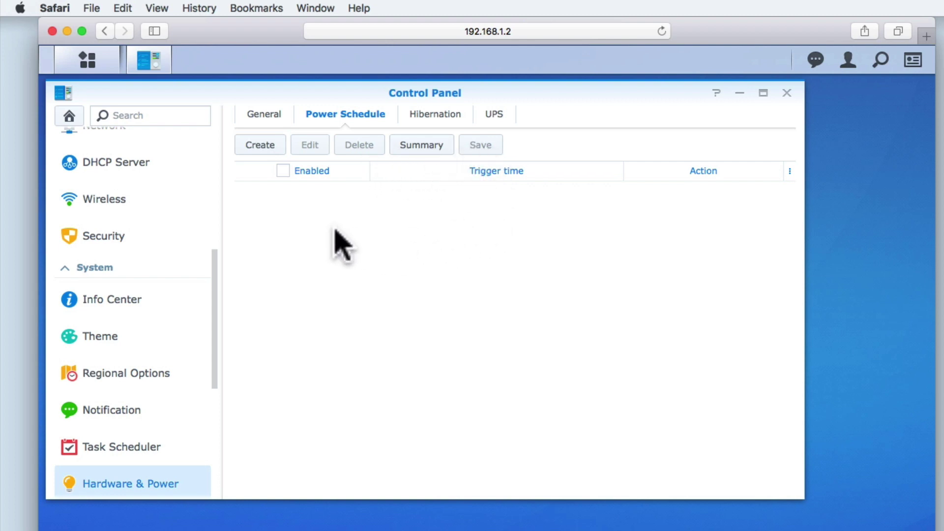
Step: Create a new power schedule entry in the empty schedule list
{"action": "left_click", "coordinate": [259, 150]}
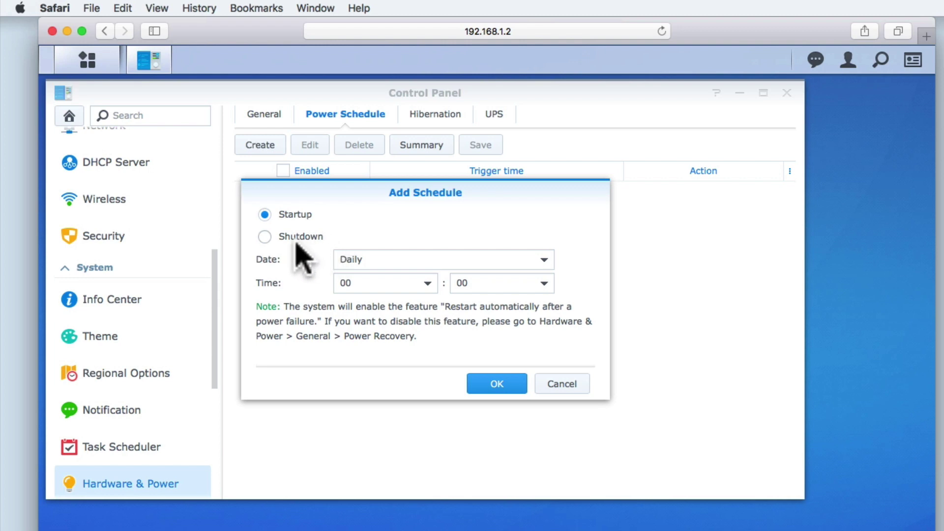
Step: Set the new entry to a Daily Shutdown at hour 01 and confirm it
{"action": "left_click", "coordinate": [266, 239]}
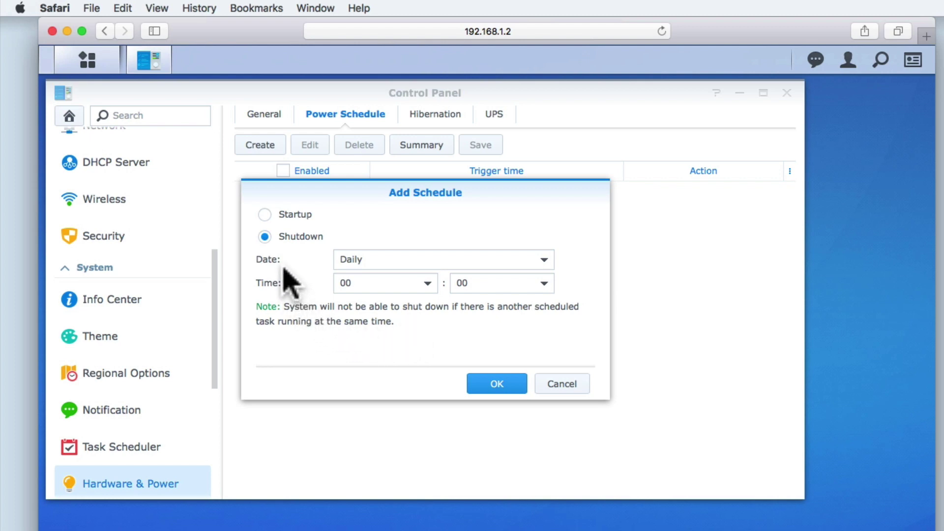
{"action": "left_click", "coordinate": [543, 263]}
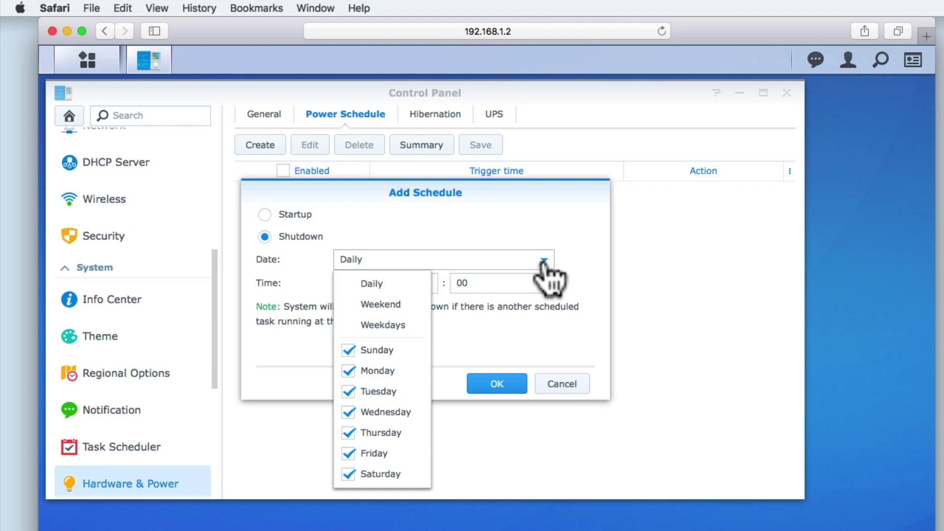
{"action": "left_click", "coordinate": [562, 268]}
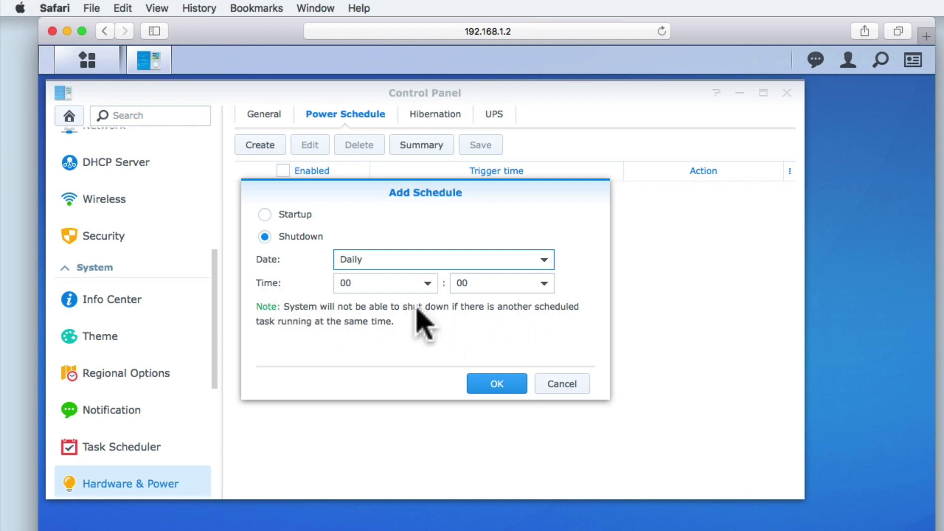
{"action": "left_click", "coordinate": [428, 284]}
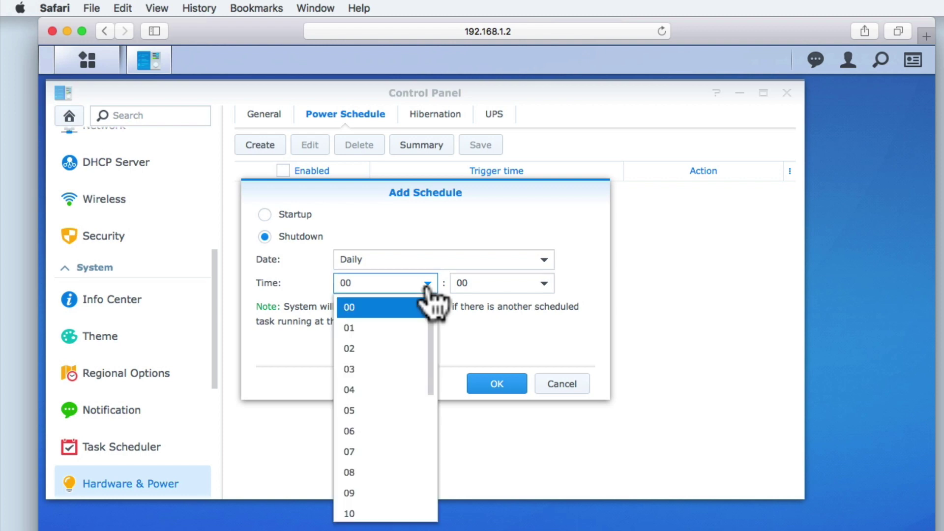
{"action": "left_click", "coordinate": [412, 329]}
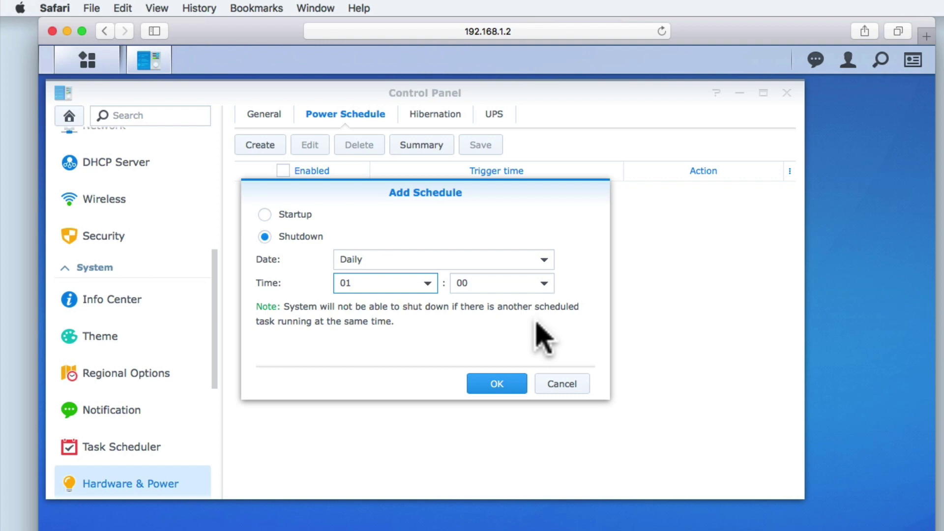
{"action": "left_click", "coordinate": [508, 393]}
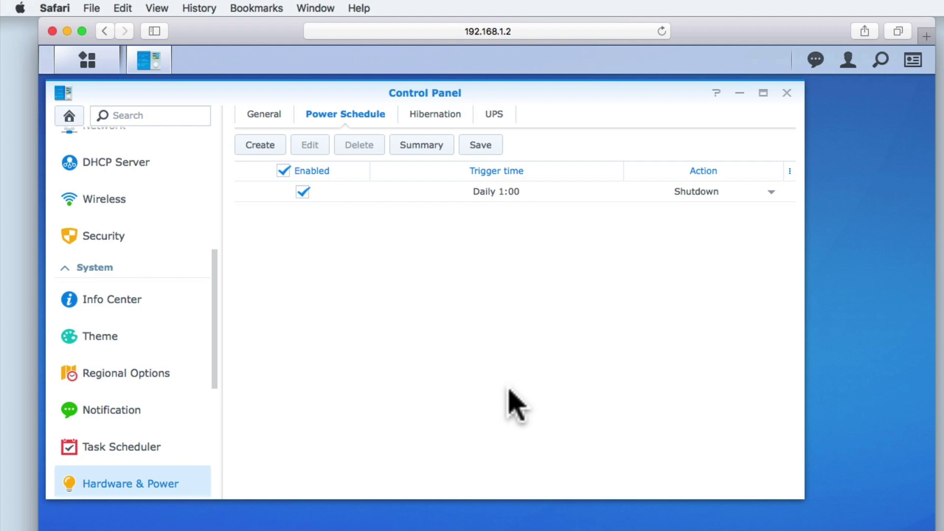
Step: Add a second entry: Daily Startup at 05:30, confirmed with OK
{"action": "left_click", "coordinate": [261, 147]}
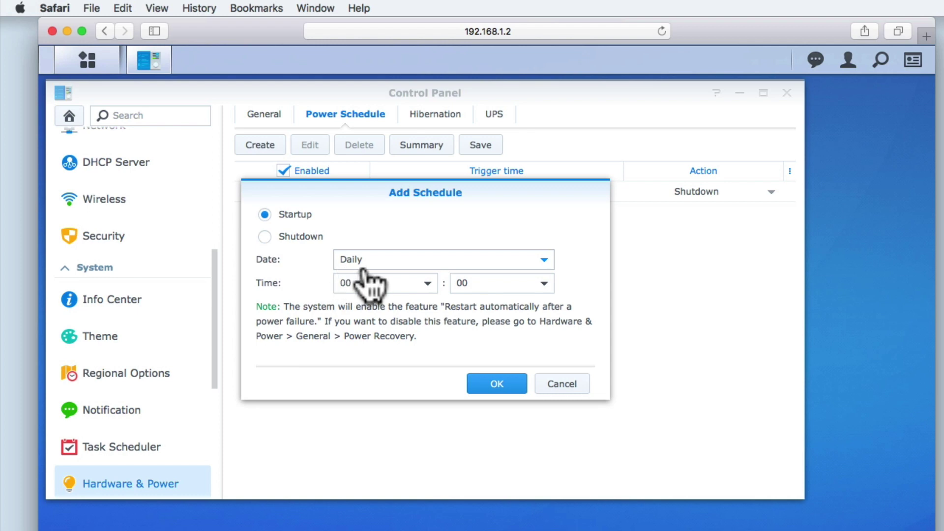
{"action": "left_click", "coordinate": [427, 284]}
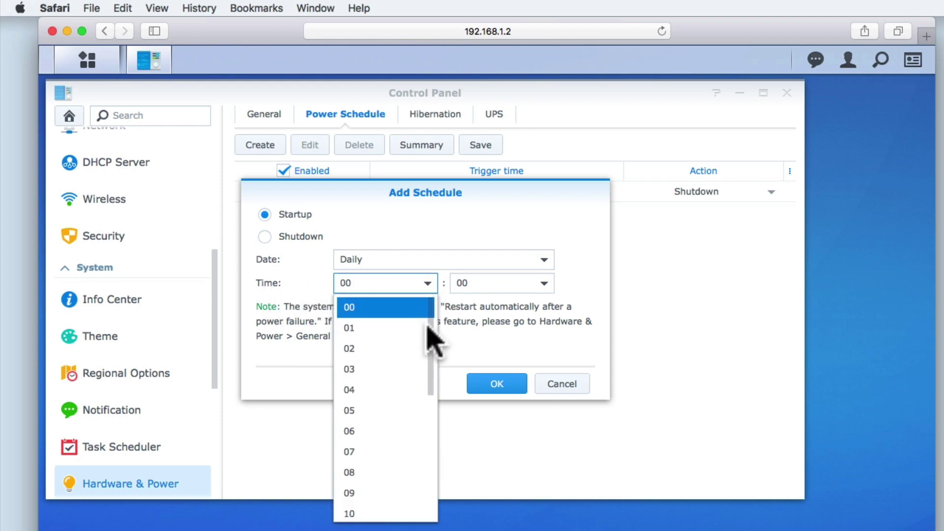
{"action": "left_click", "coordinate": [400, 411]}
{"action": "left_click", "coordinate": [545, 285]}
{"action": "scroll", "coordinate": [514, 428], "scroll_direction": "down", "scroll_amount": 5}
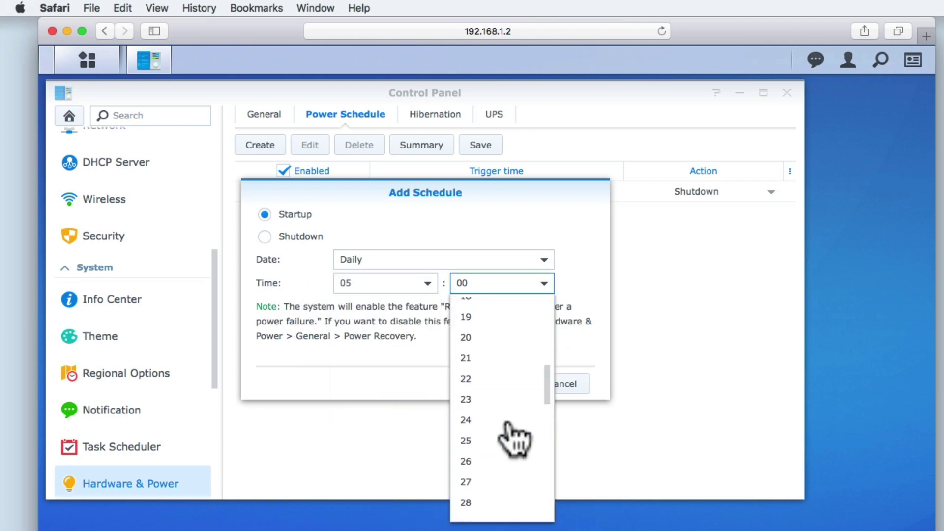
{"action": "scroll", "coordinate": [511, 428], "scroll_direction": "down", "scroll_amount": 2}
{"action": "left_click", "coordinate": [500, 512]}
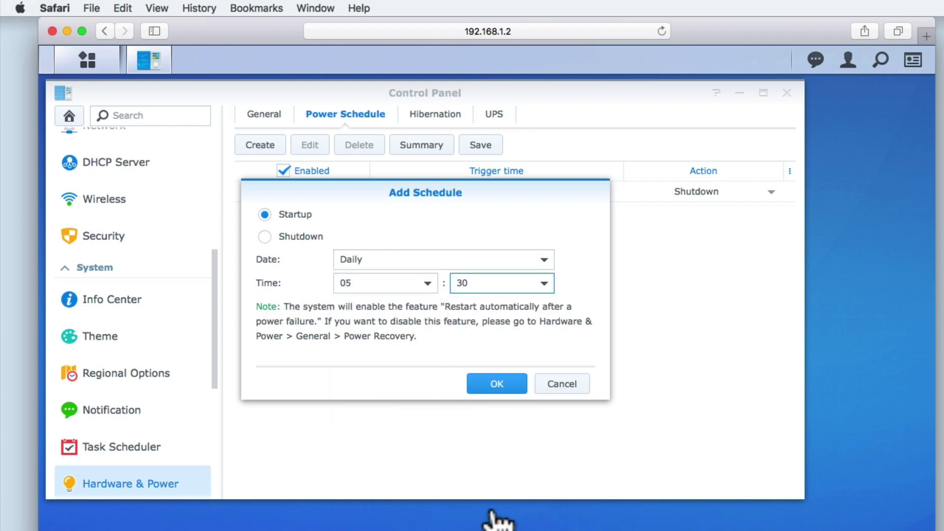
{"action": "left_click", "coordinate": [497, 384]}
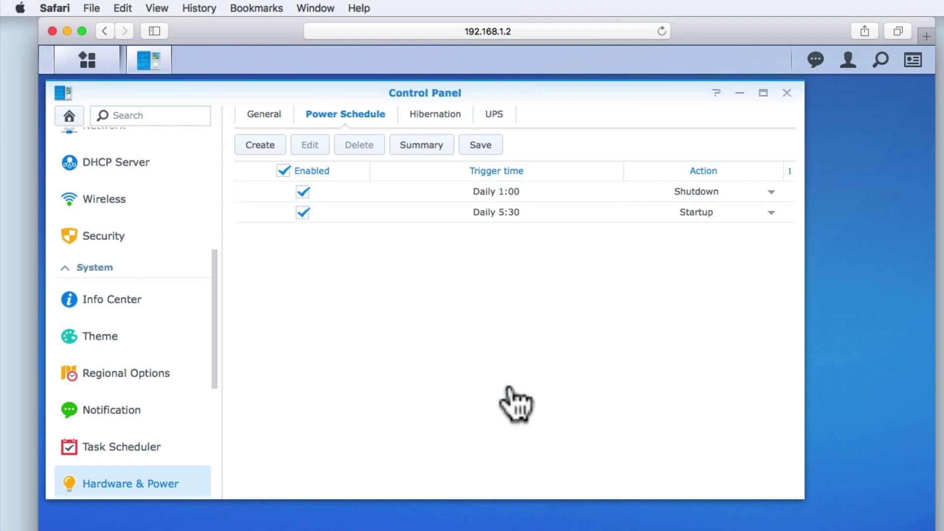
{"action": "left_click", "coordinate": [422, 146]}
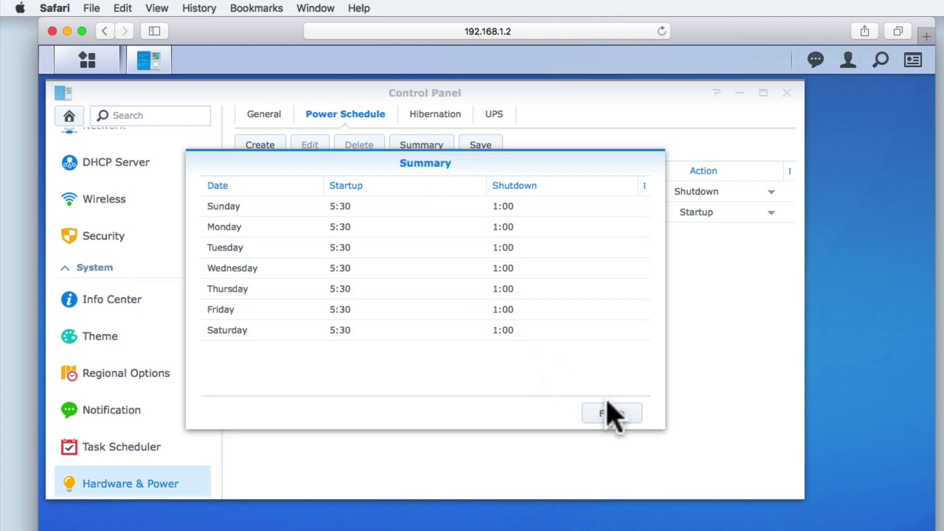
{"action": "left_click", "coordinate": [610, 416]}
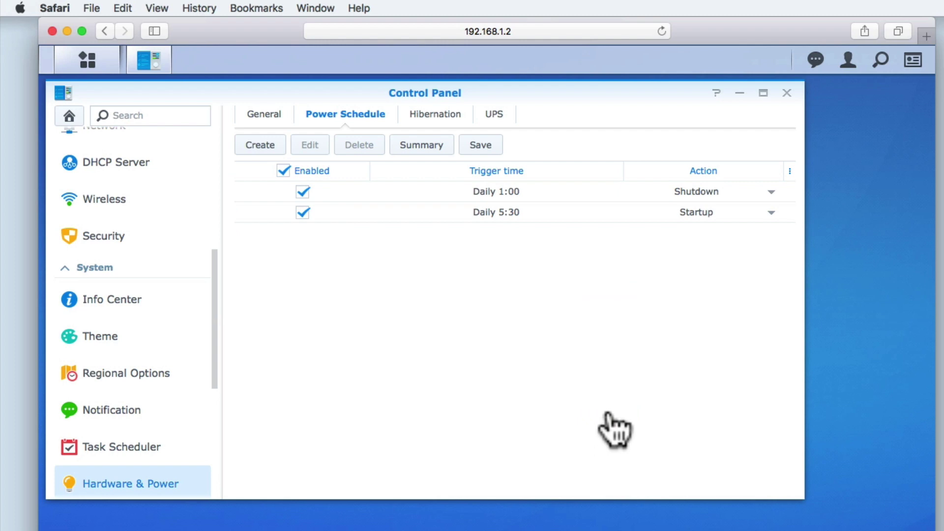
{"action": "left_click", "coordinate": [515, 219]}
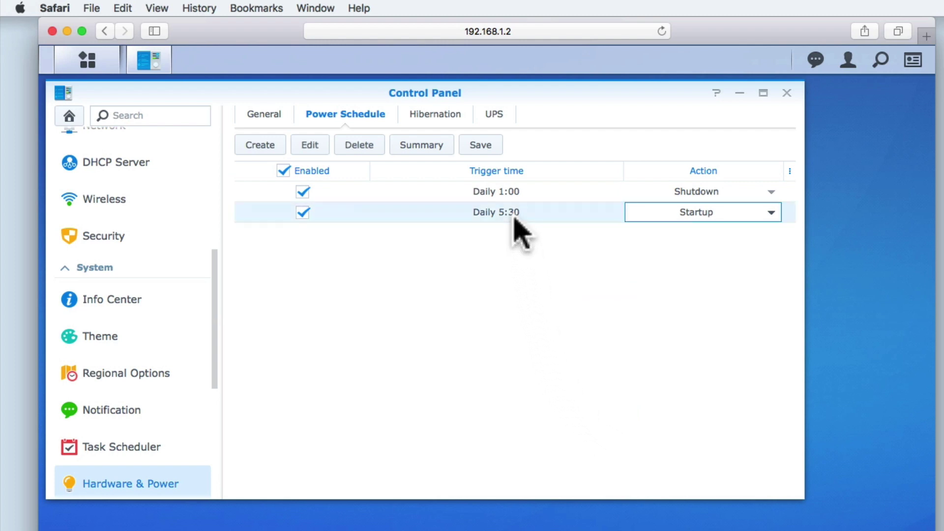
Step: Edit the startup entry, changing its time to 06:00, and confirm
{"action": "left_click", "coordinate": [317, 153]}
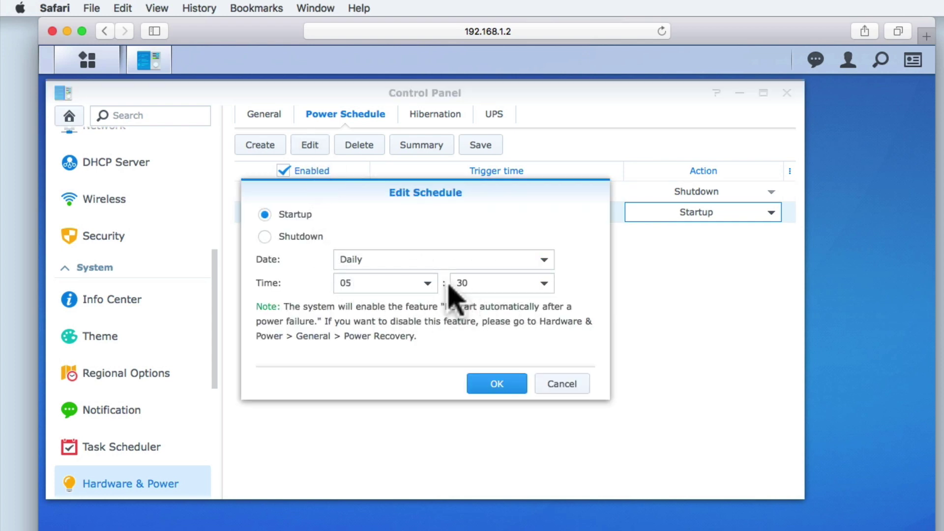
{"action": "left_click", "coordinate": [428, 285]}
{"action": "left_click", "coordinate": [408, 327]}
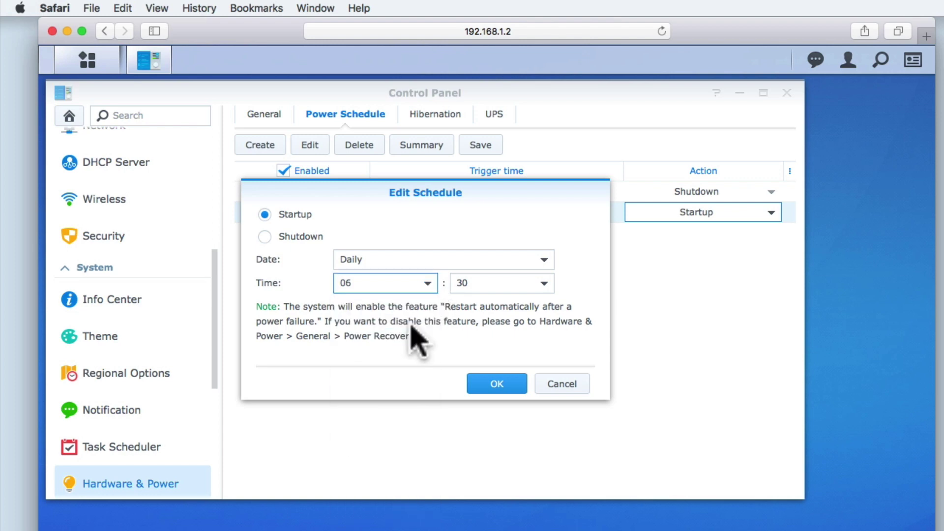
{"action": "left_click", "coordinate": [545, 284]}
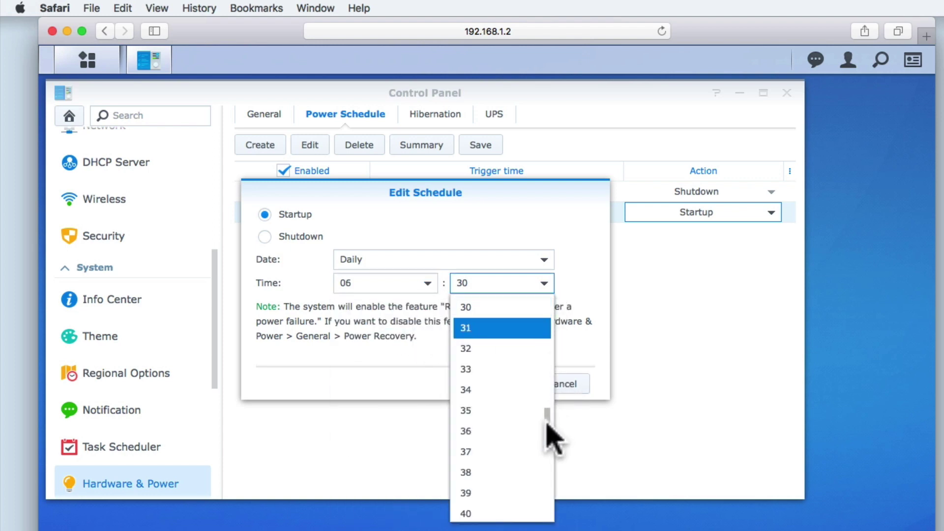
{"action": "left_click_drag", "start_coordinate": [545, 423], "coordinate": [544, 312]}
{"action": "left_click", "coordinate": [505, 308]}
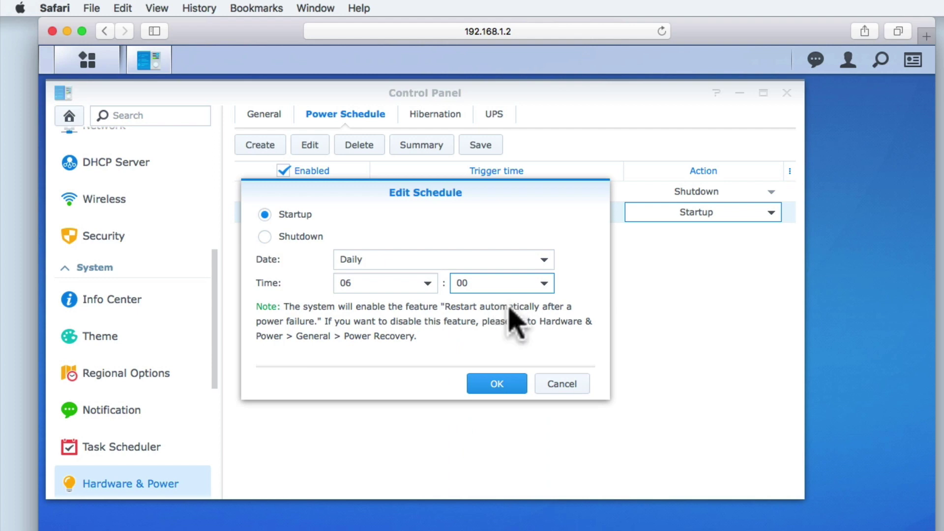
{"action": "left_click", "coordinate": [498, 385]}
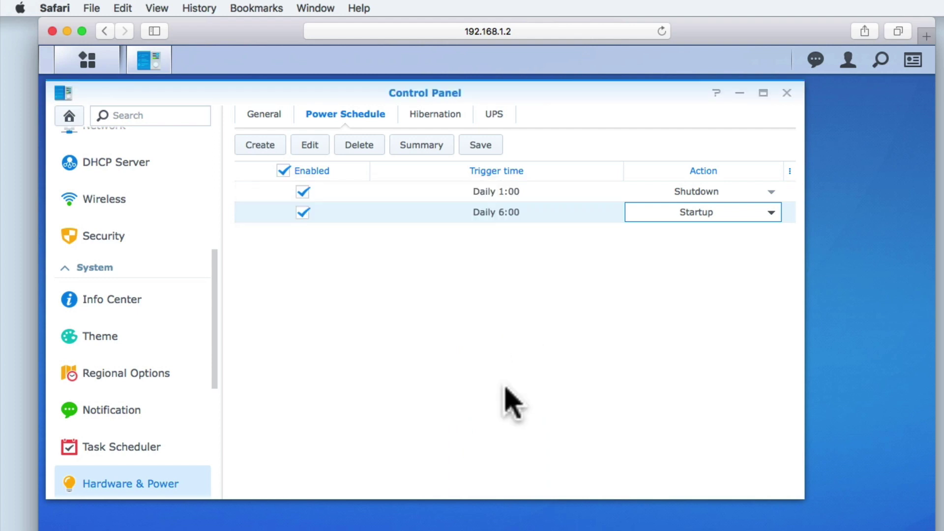
{"action": "left_click", "coordinate": [412, 148]}
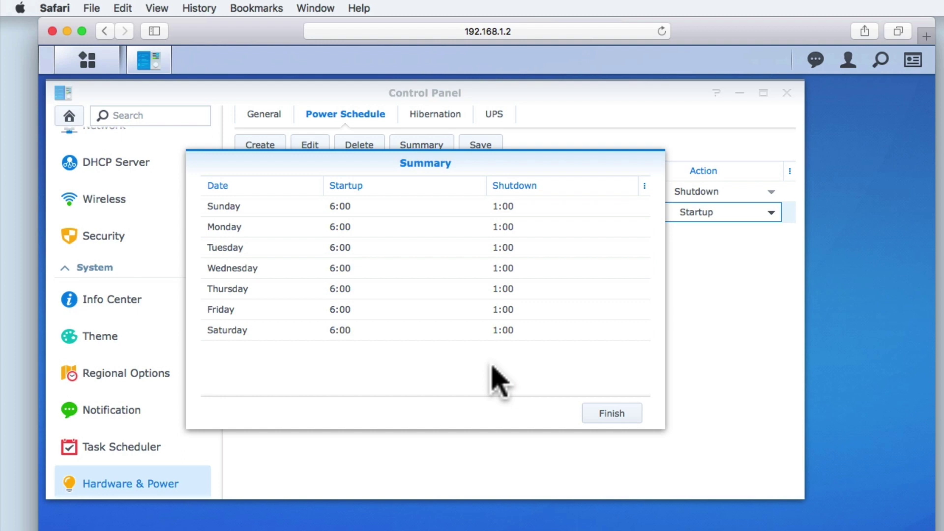
{"action": "left_click", "coordinate": [609, 414]}
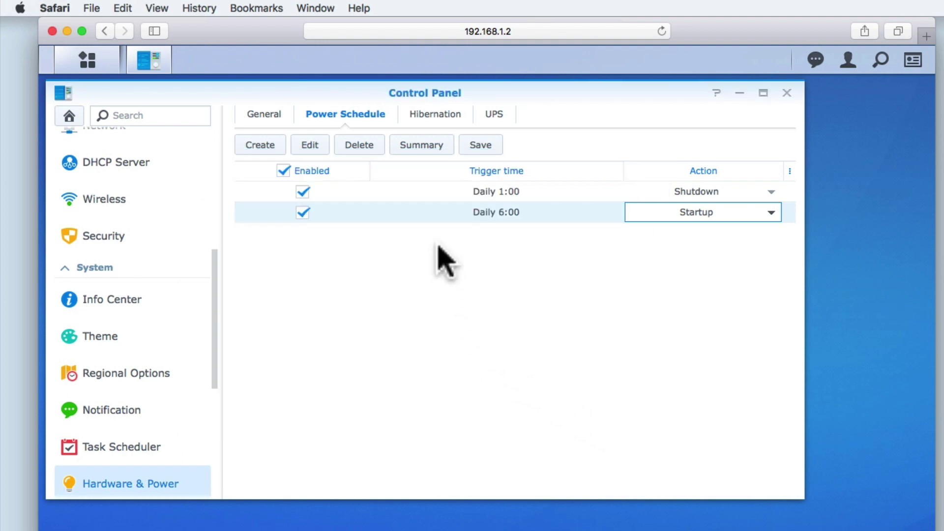
{"action": "left_click", "coordinate": [435, 195]}
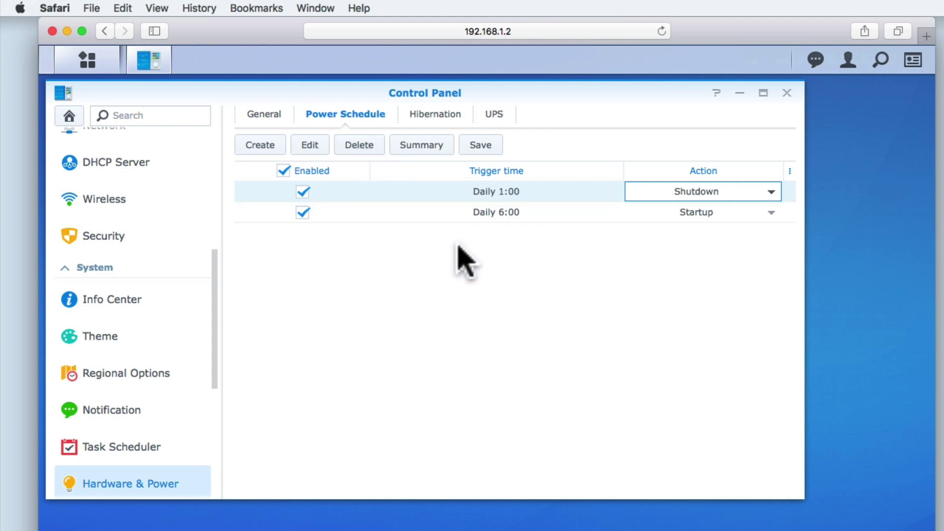
Step: Save the power schedule with Daily 1:00 Shutdown and Daily 6:00 Startup
{"action": "left_click", "coordinate": [476, 148]}
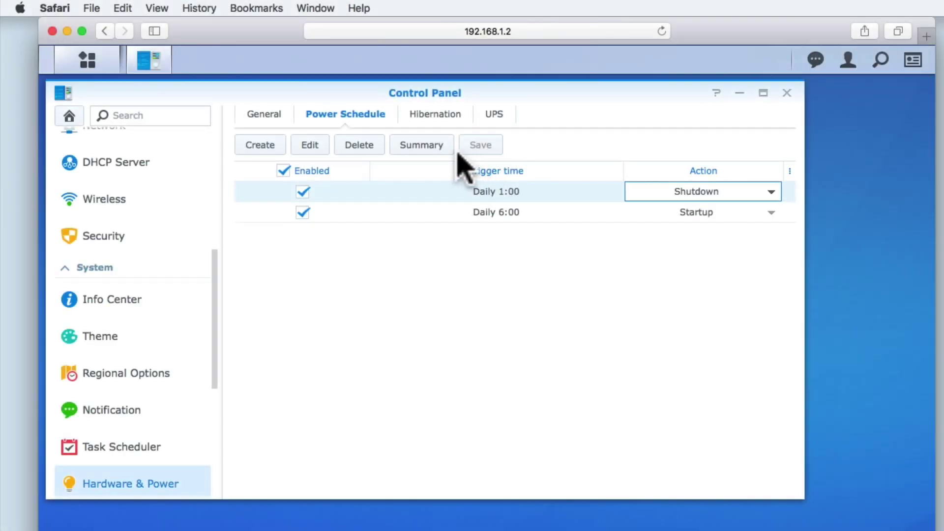
Step: On the Hibernation tab, keep internal disks at 20 minutes and leave system hibernation off
{"action": "left_click", "coordinate": [445, 120]}
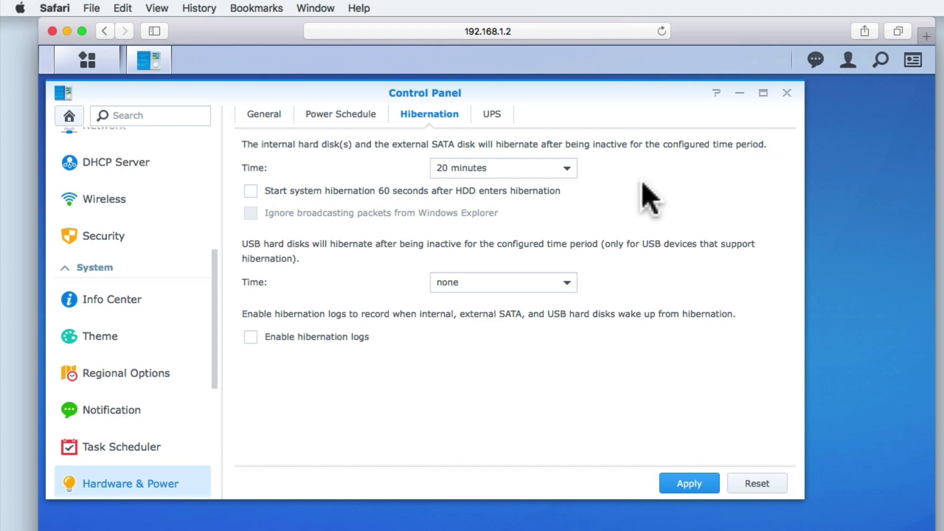
{"action": "left_click", "coordinate": [567, 168]}
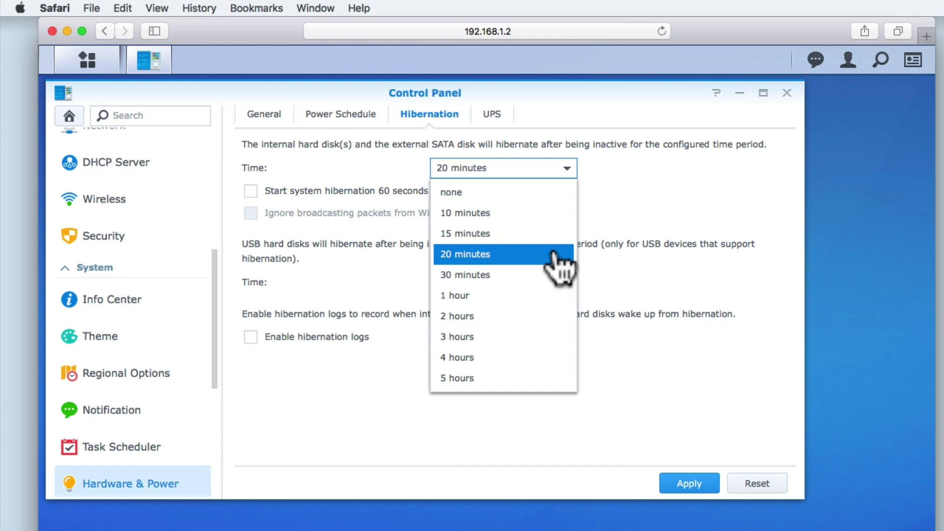
{"action": "left_click", "coordinate": [555, 256]}
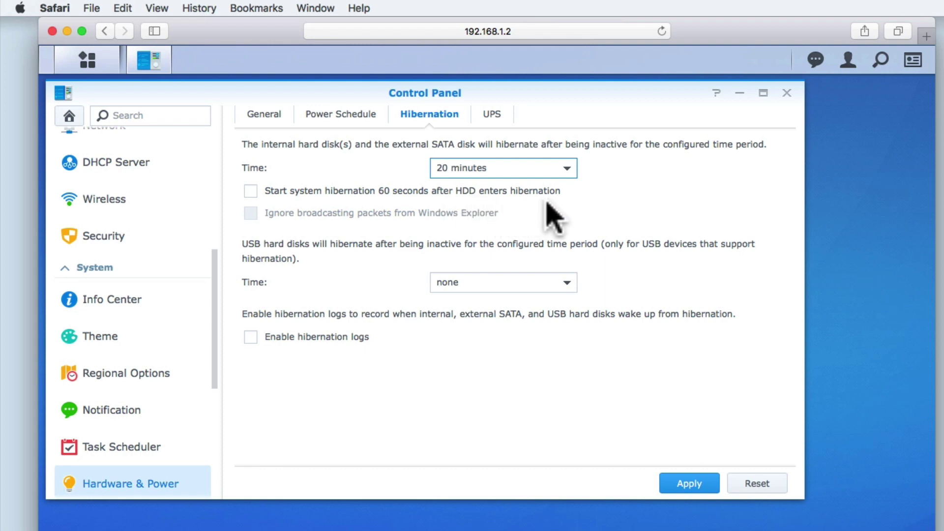
{"action": "left_click", "coordinate": [250, 192]}
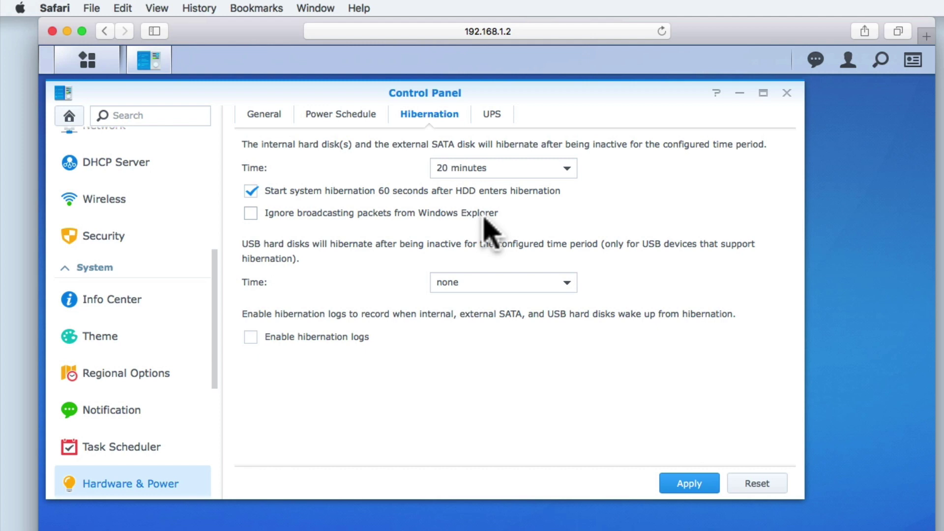
{"action": "left_click", "coordinate": [252, 192]}
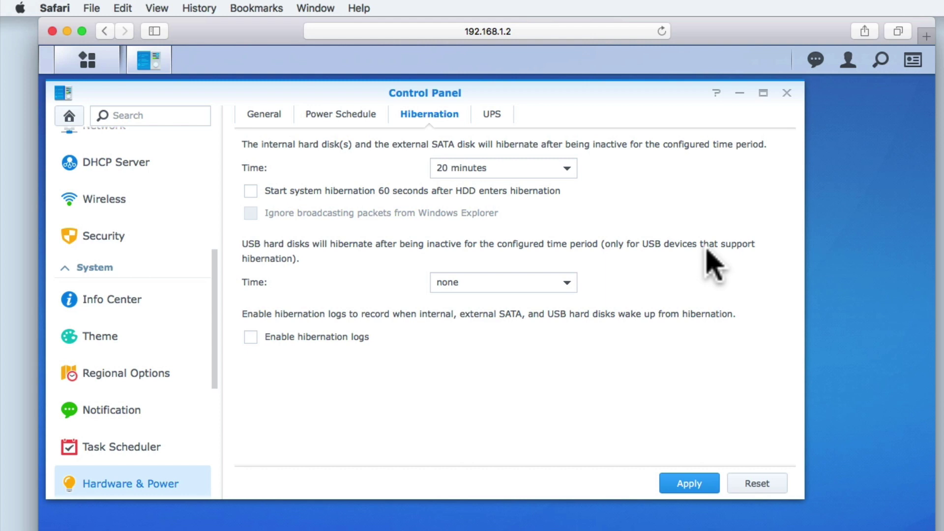
Step: Set USB disk hibernation to 20 minutes, leaving hibernation logs disabled
{"action": "left_click", "coordinate": [567, 283]}
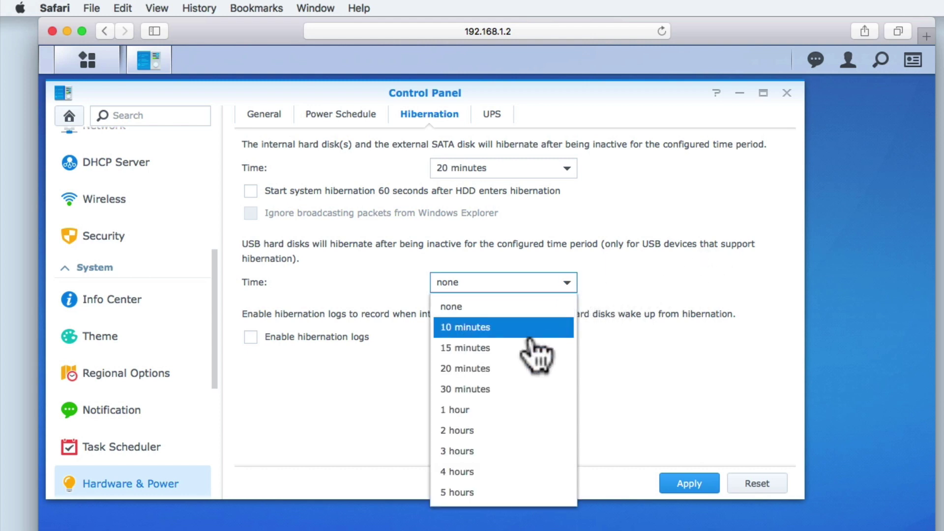
{"action": "left_click", "coordinate": [522, 369]}
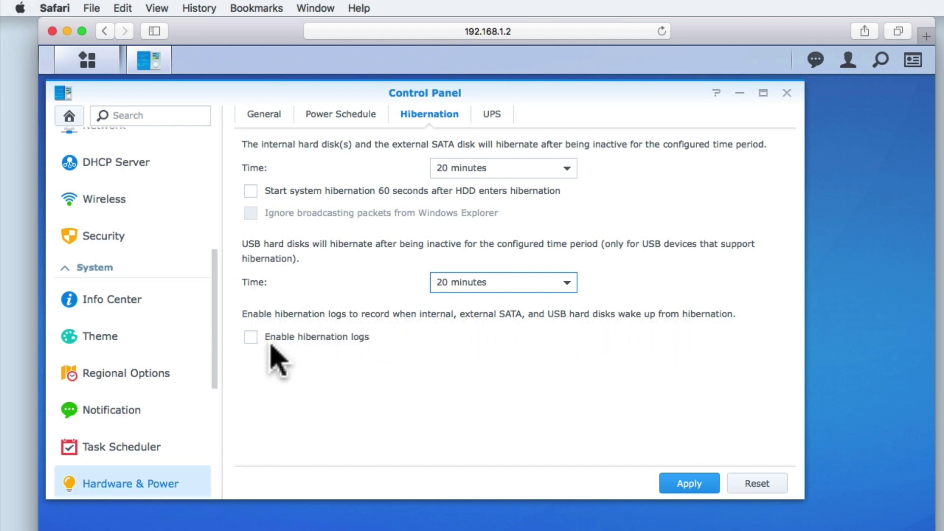
{"action": "left_click", "coordinate": [250, 339]}
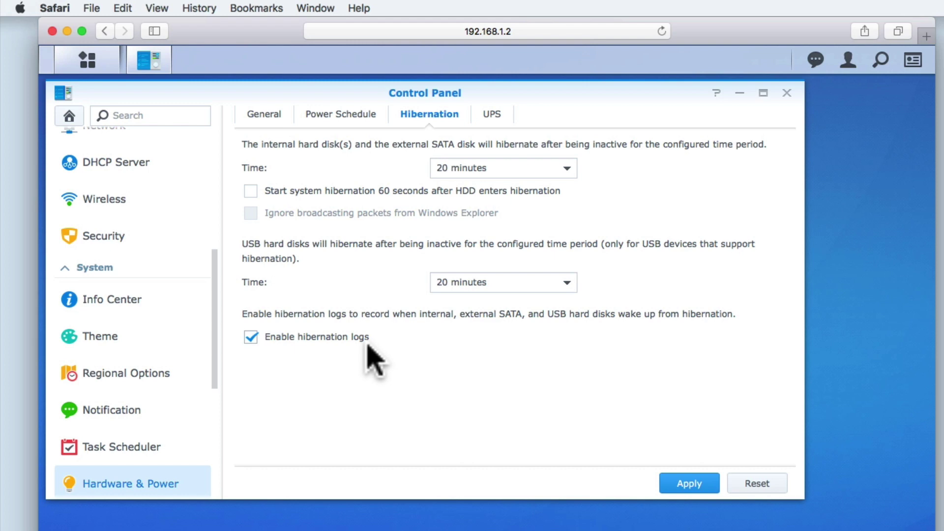
{"action": "left_click", "coordinate": [252, 339]}
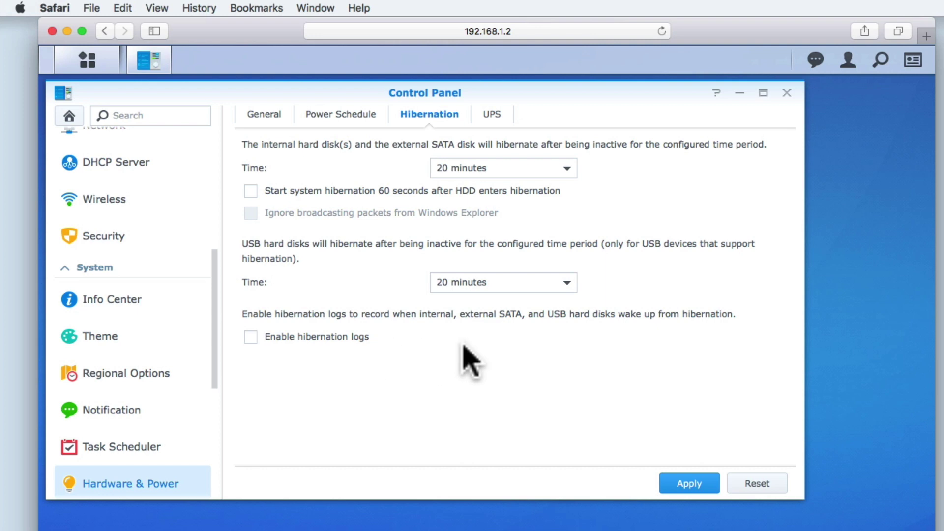
Step: Apply the 20-minute internal and USB disk hibernation settings
{"action": "left_click", "coordinate": [687, 483]}
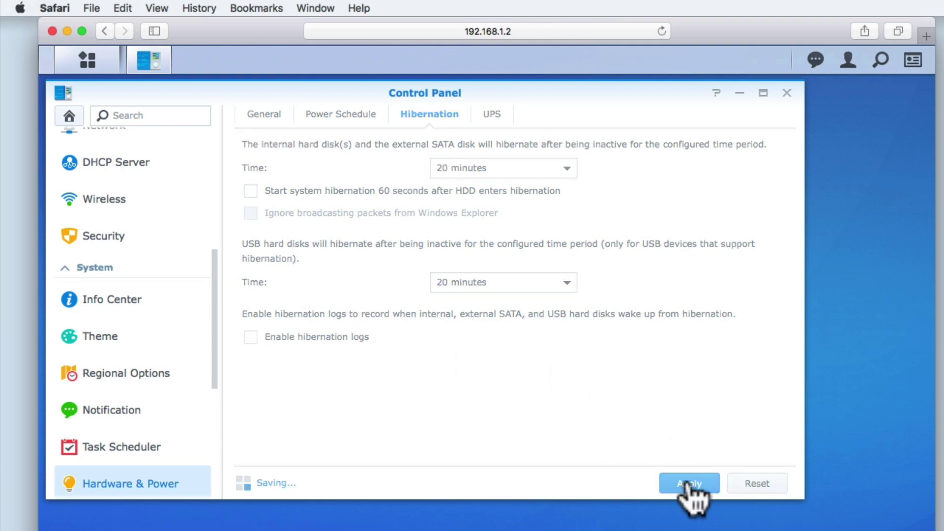